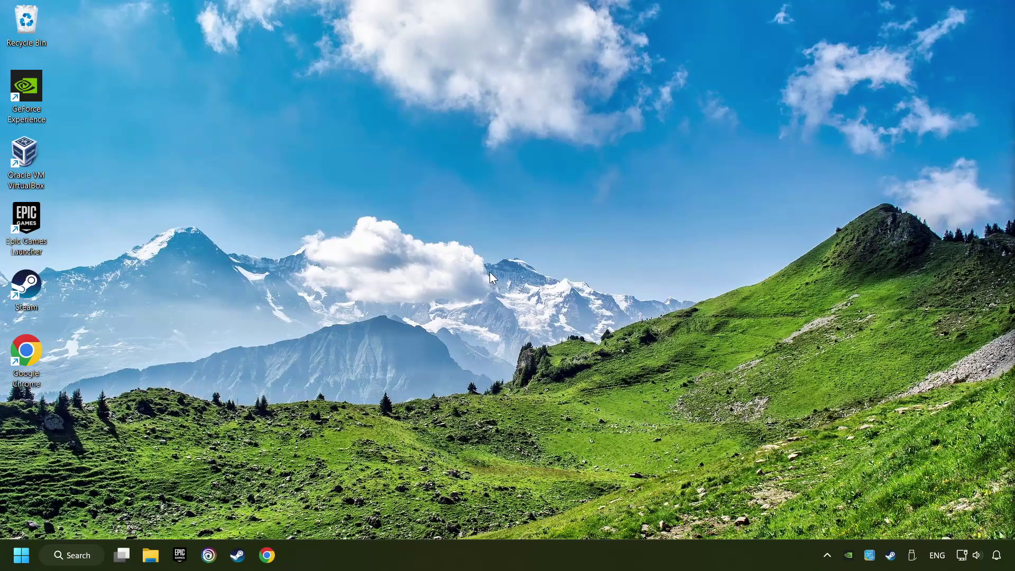
# Search Windows for 'device manager'
pyautogui.click(77, 554)
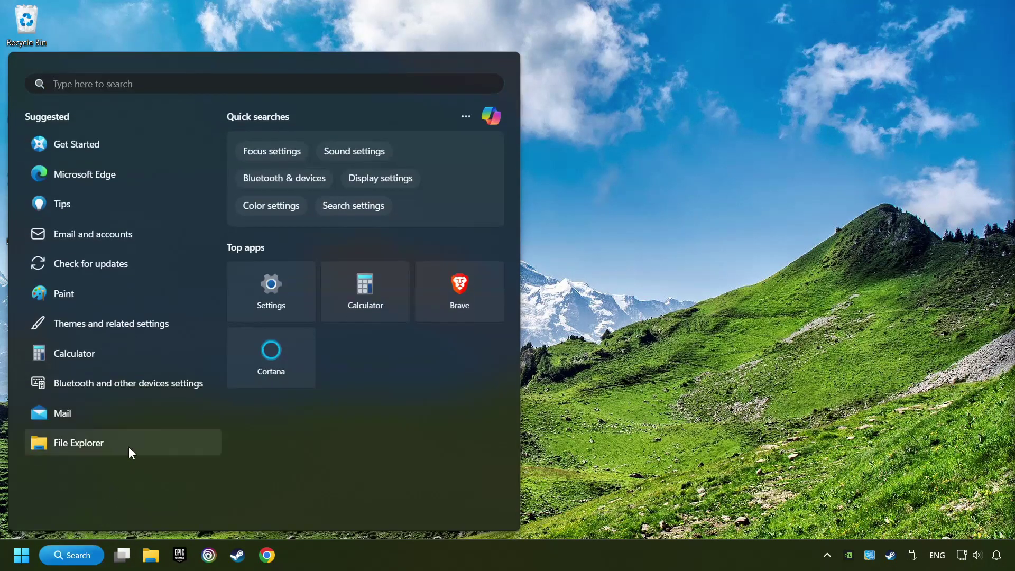
pyautogui.write('device manager')
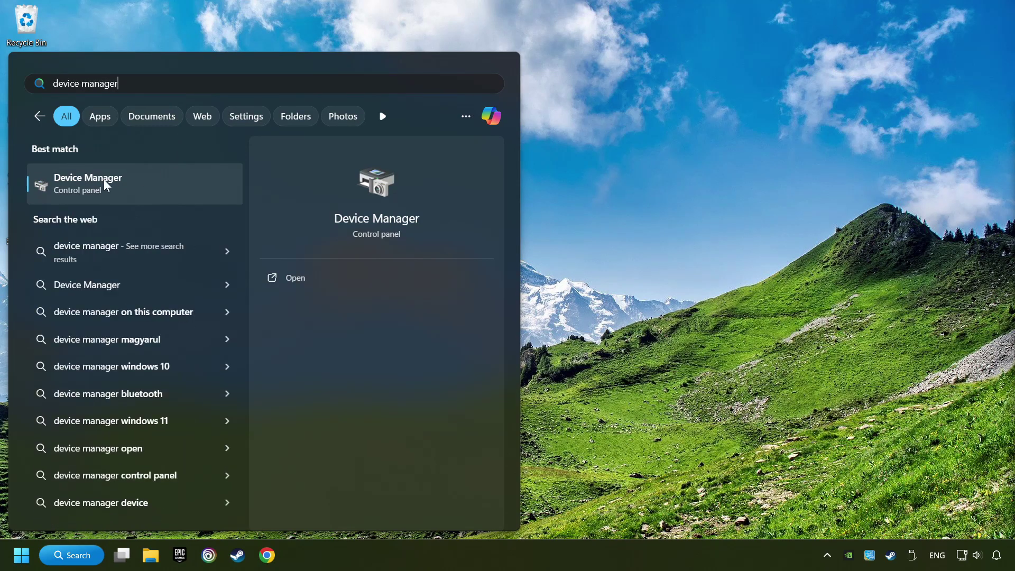
# Launch Device Manager and expand Display adapters to select the NVIDIA GeForce GTX 1050 Ti
pyautogui.click(211, 186)
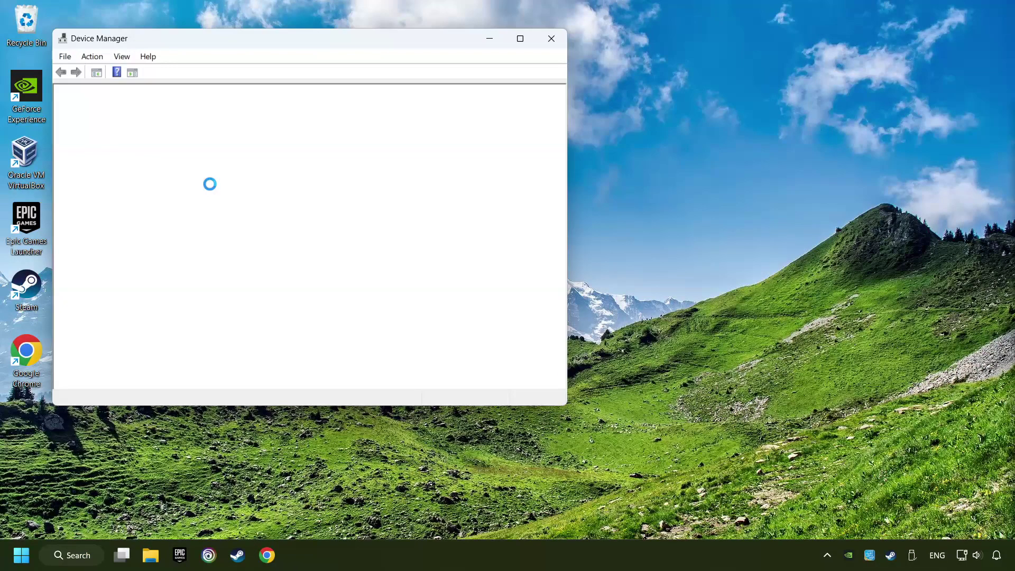
pyautogui.moveTo(286, 46); pyautogui.dragTo(451, 105)
pyautogui.click(257, 201)
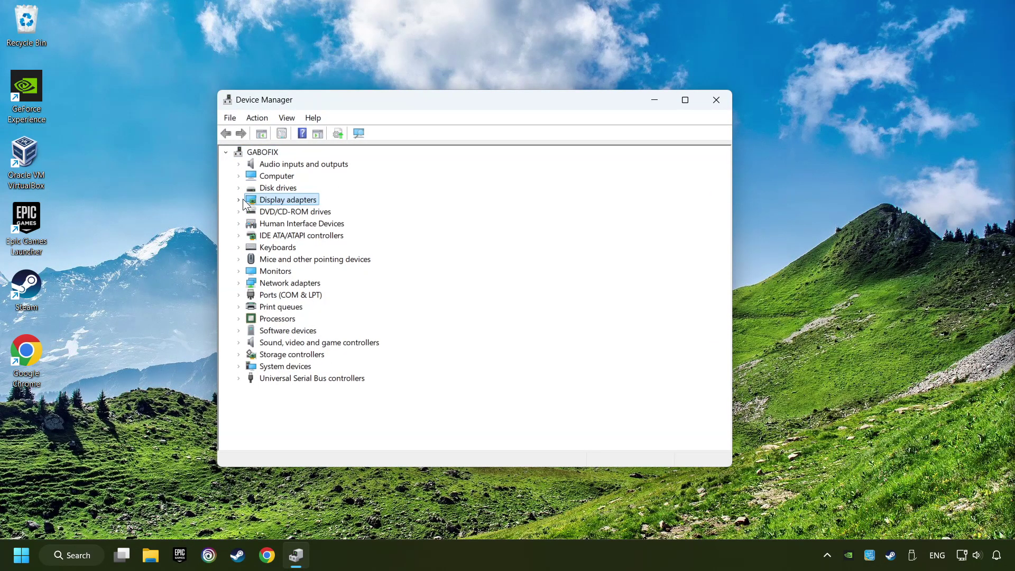
pyautogui.click(239, 200)
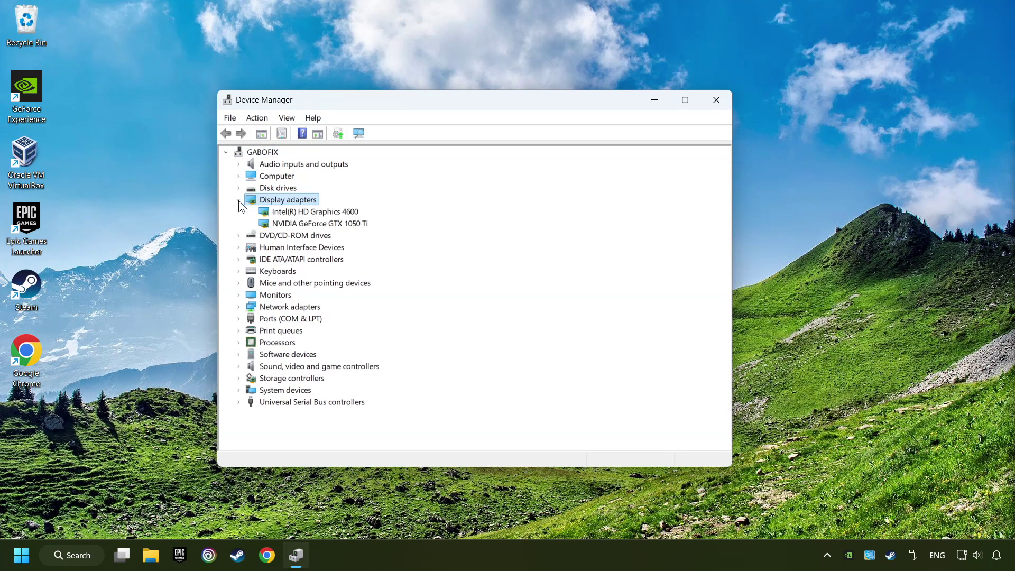
pyautogui.click(264, 224)
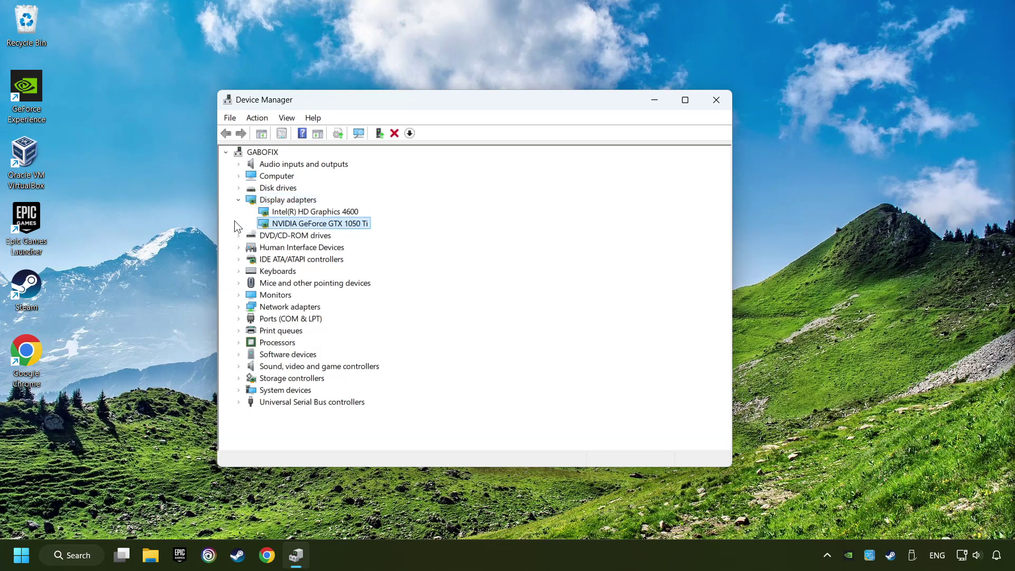
# Search automatically for an updated GTX 1050 Ti driver, then close the dialog and Device Manager
pyautogui.rightClick(316, 223)
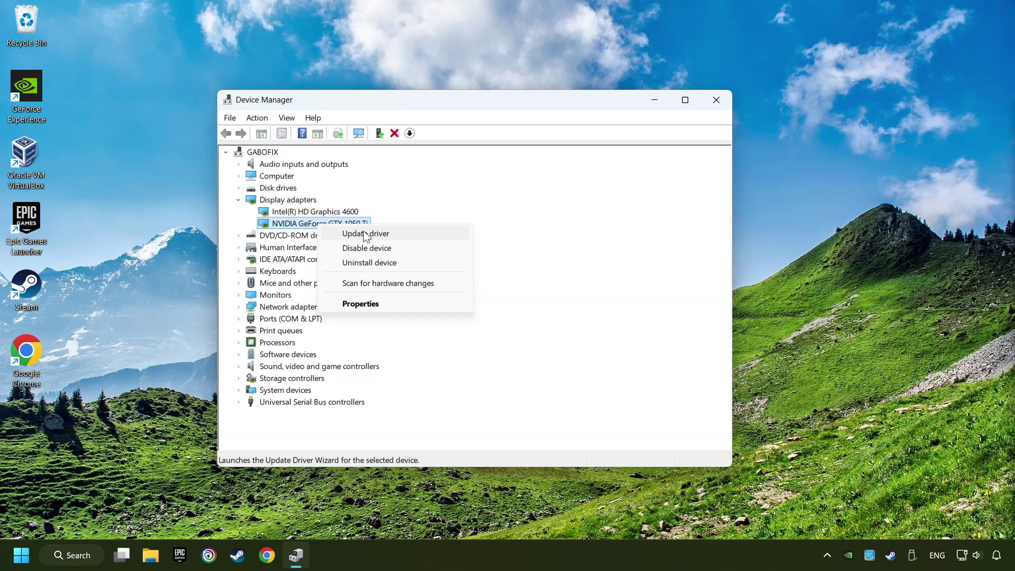
pyautogui.click(407, 232)
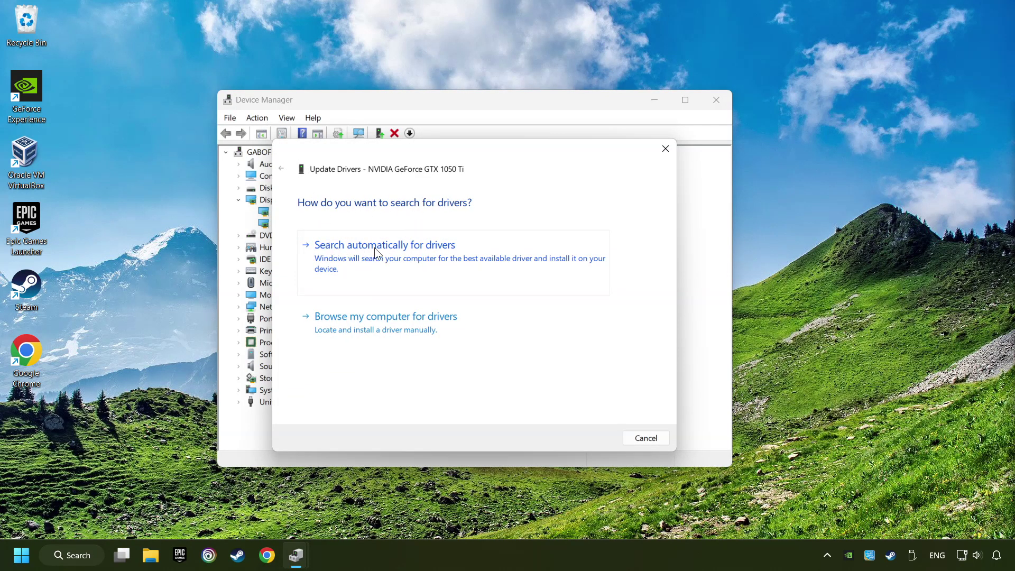
pyautogui.click(397, 256)
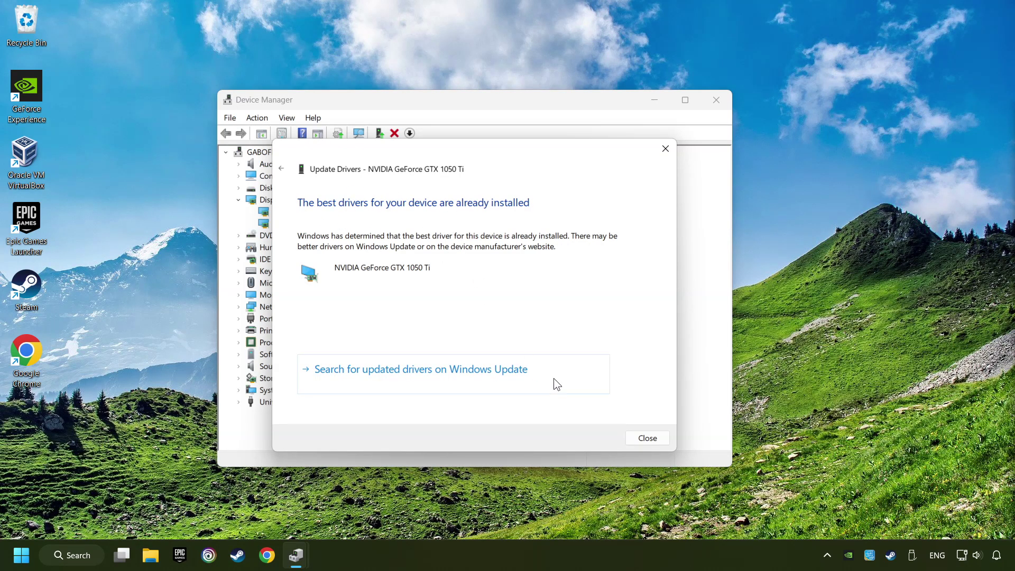
pyautogui.click(657, 438)
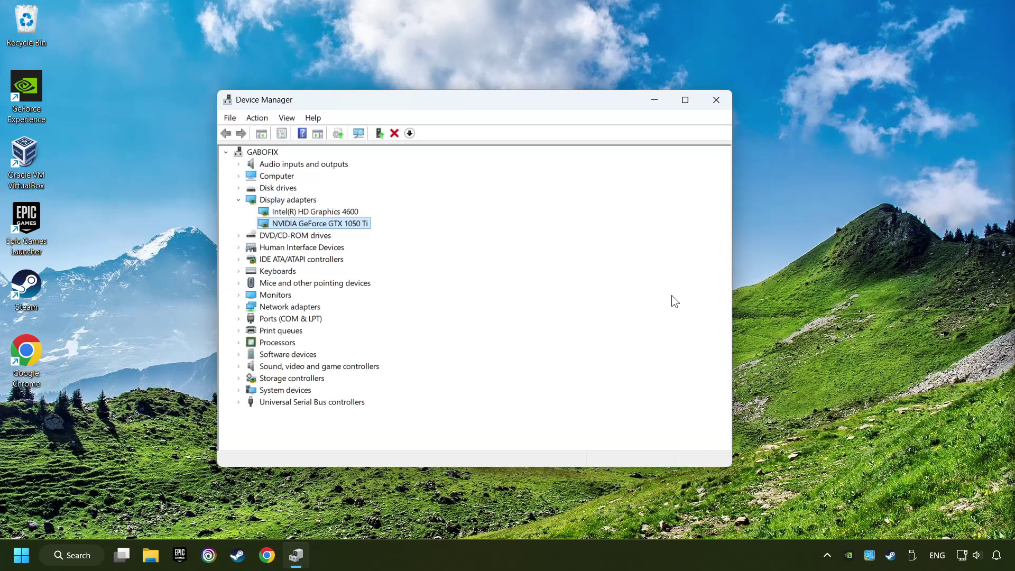
pyautogui.click(716, 100)
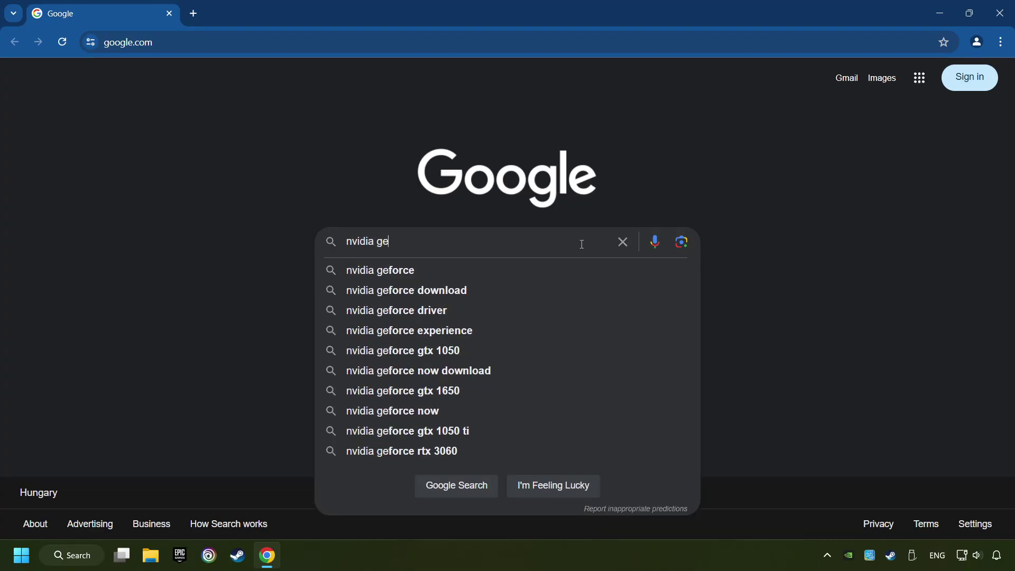
# Google 'nvidia geforce driver download' and go to the Official GeForce Drivers result
pyautogui.write('river download')
pyautogui.press('Return')
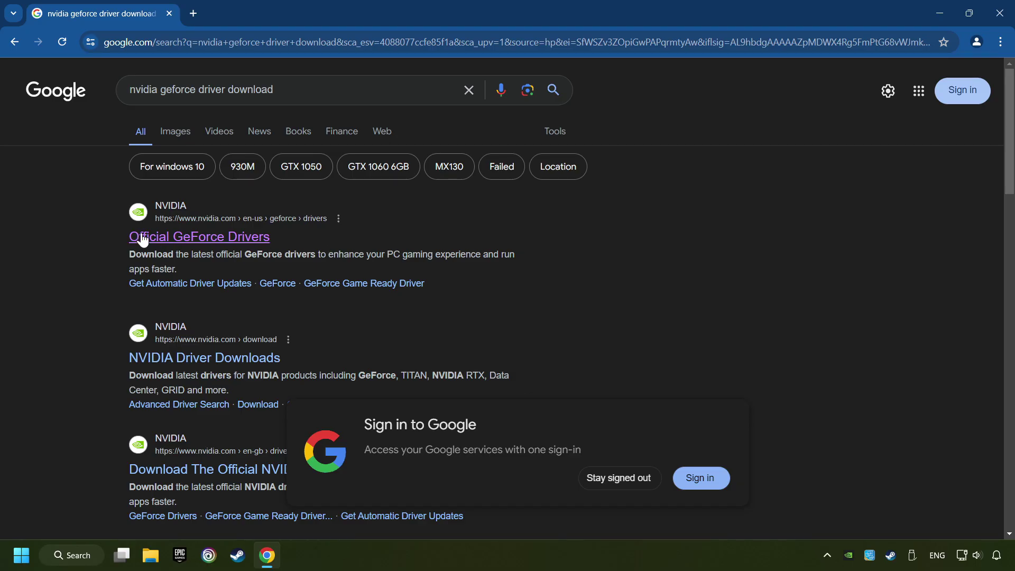
pyautogui.click(196, 243)
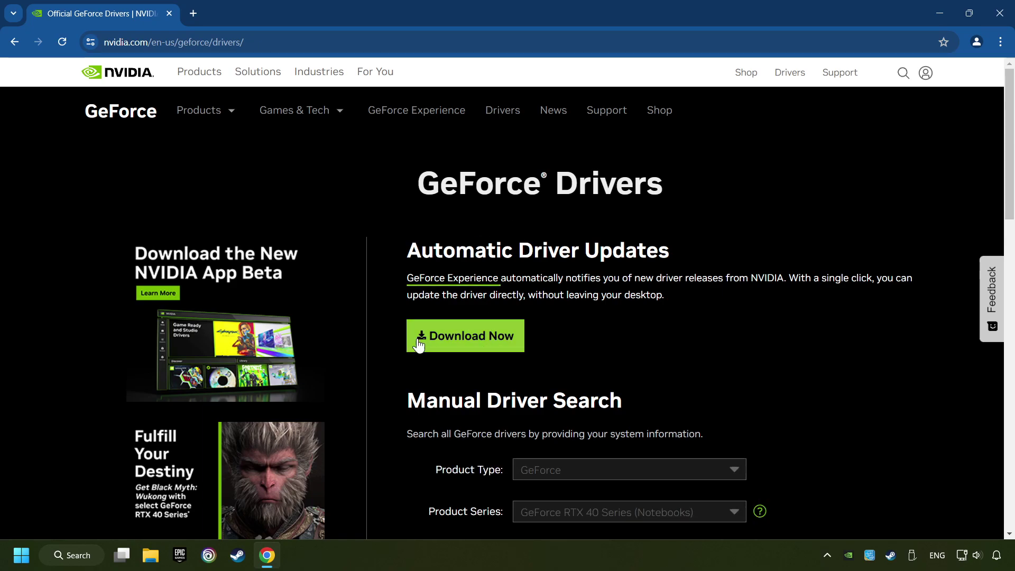
# Download and run the GeForce_Experience installer from the downloads list, then close Chrome
pyautogui.click(480, 346)
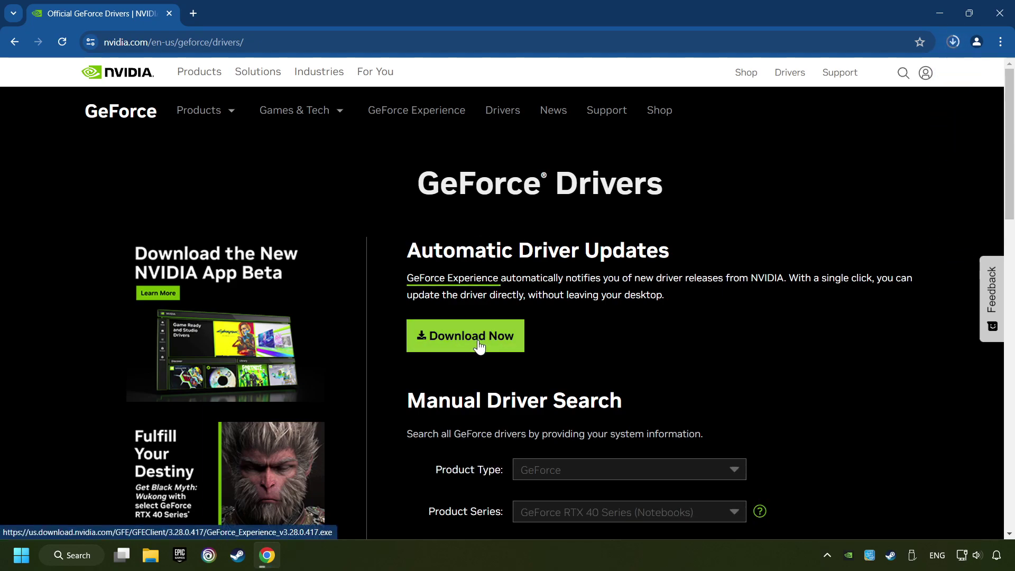
pyautogui.click(952, 44)
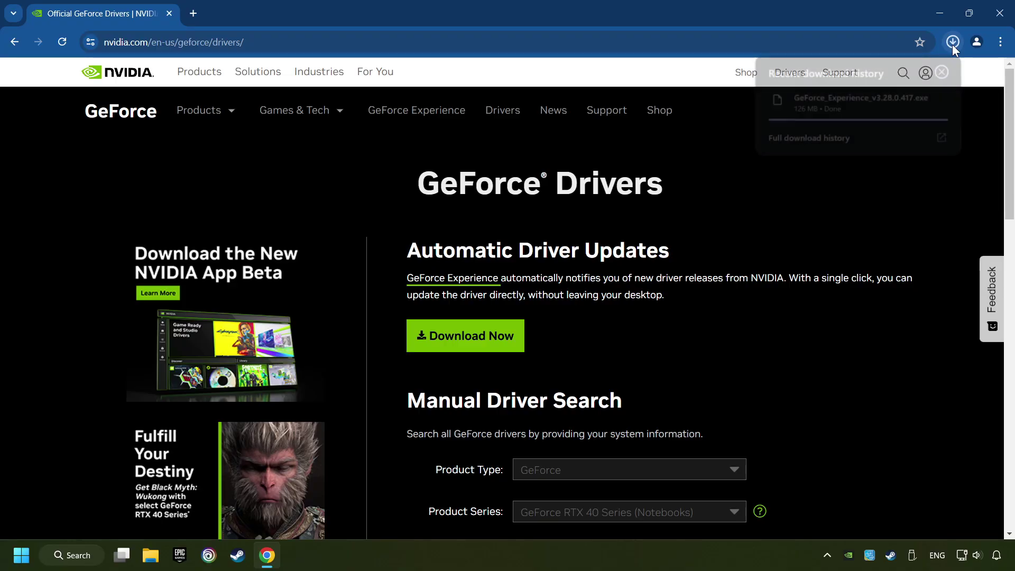
pyautogui.click(868, 100)
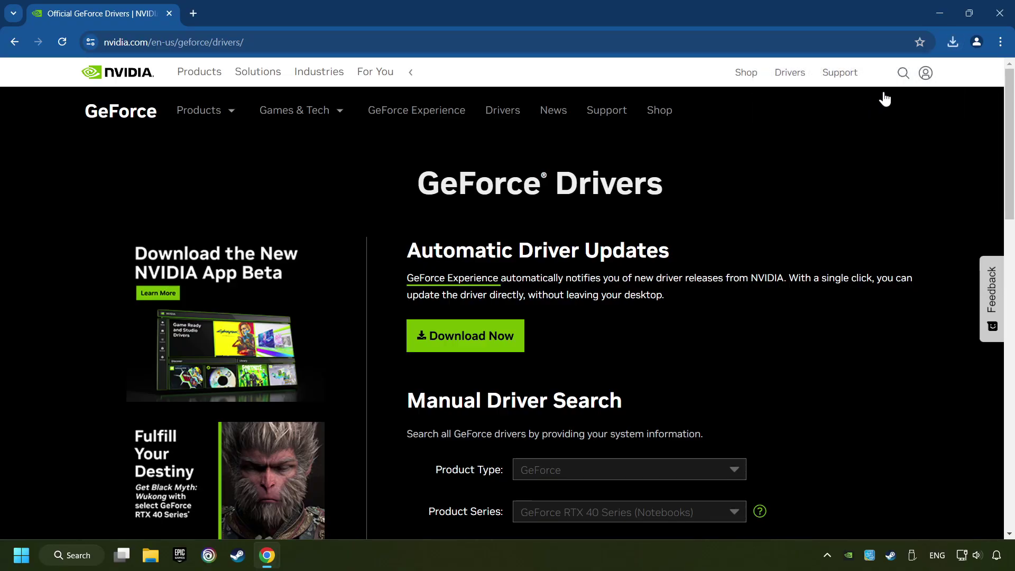
pyautogui.click(1006, 20)
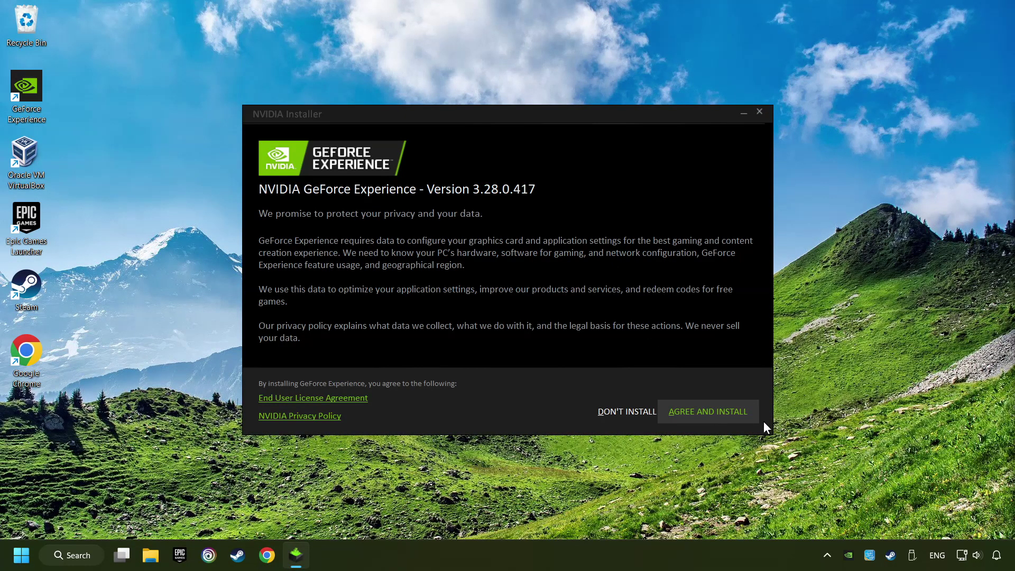
# Agree to the NVIDIA terms and install GeForce Experience 3.28.0.417
pyautogui.click(742, 421)
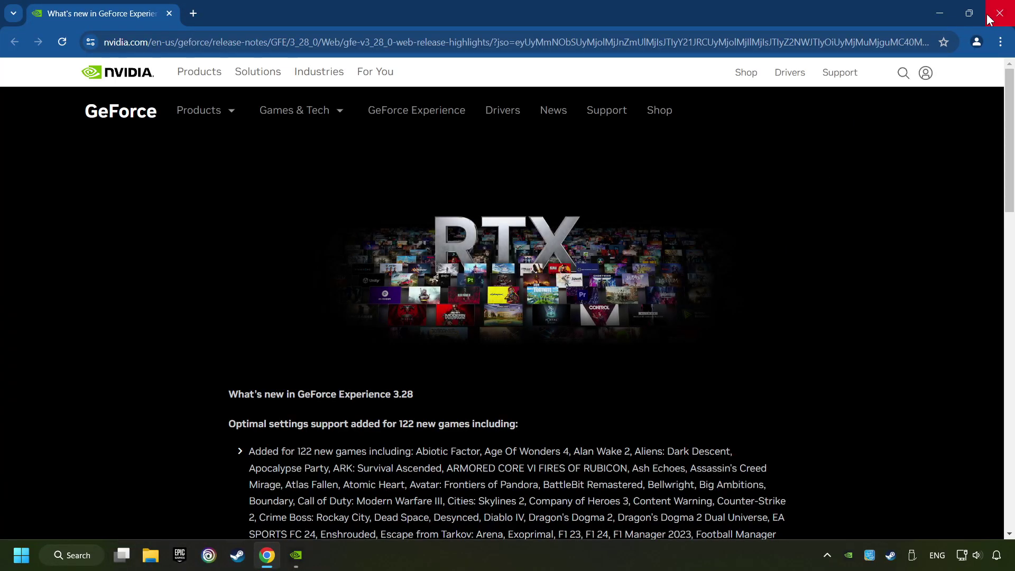
# Close the release notes, check for driver updates under DRIVERS (556.12 is latest), and close GeForce Experience
pyautogui.click(999, 13)
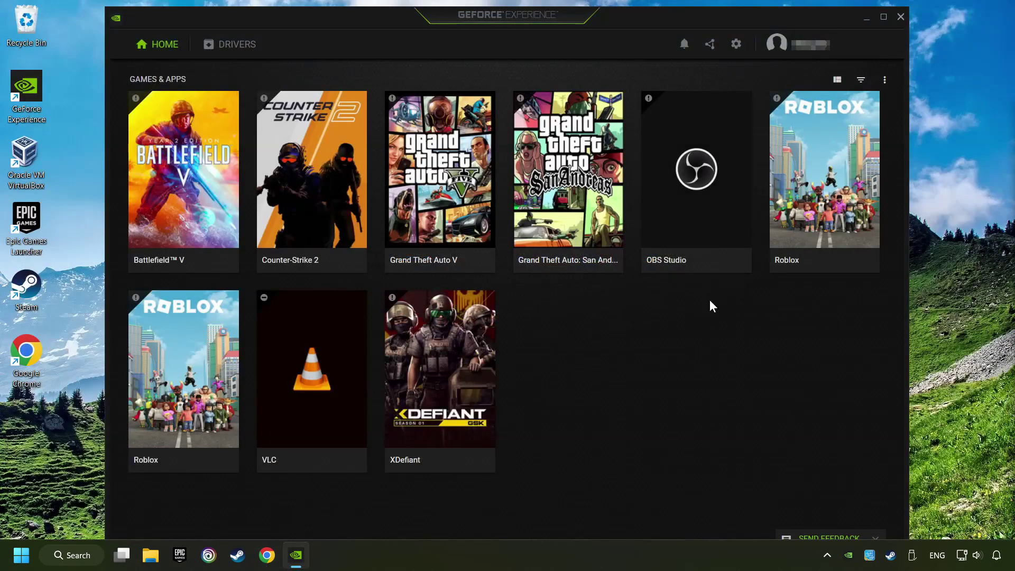
pyautogui.click(235, 48)
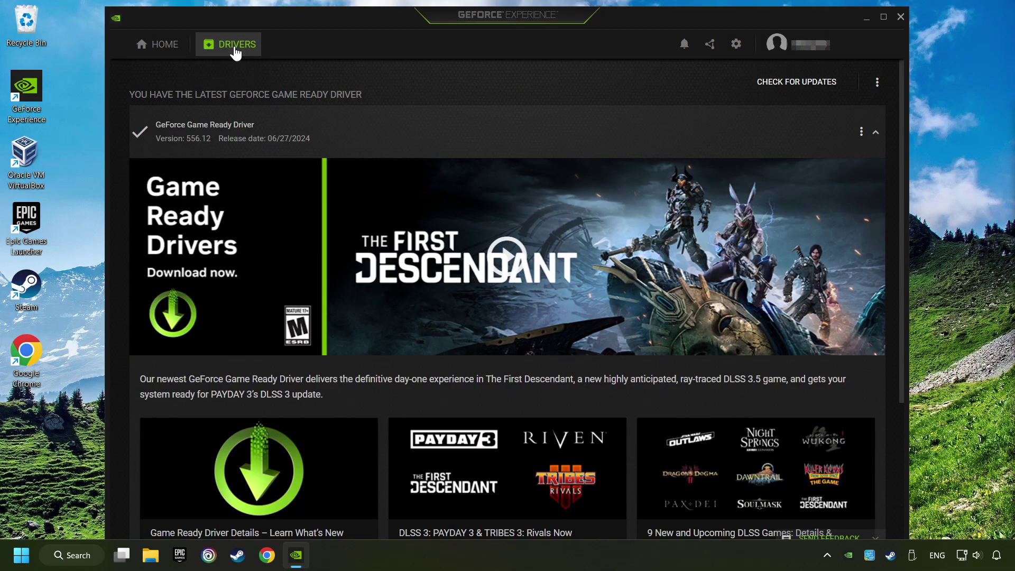
pyautogui.click(804, 84)
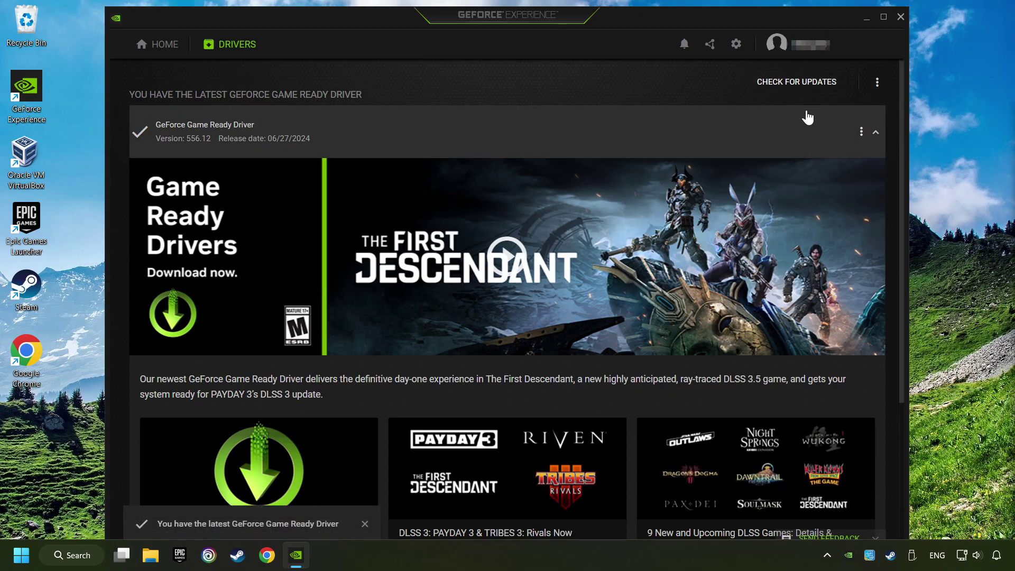
pyautogui.click(900, 16)
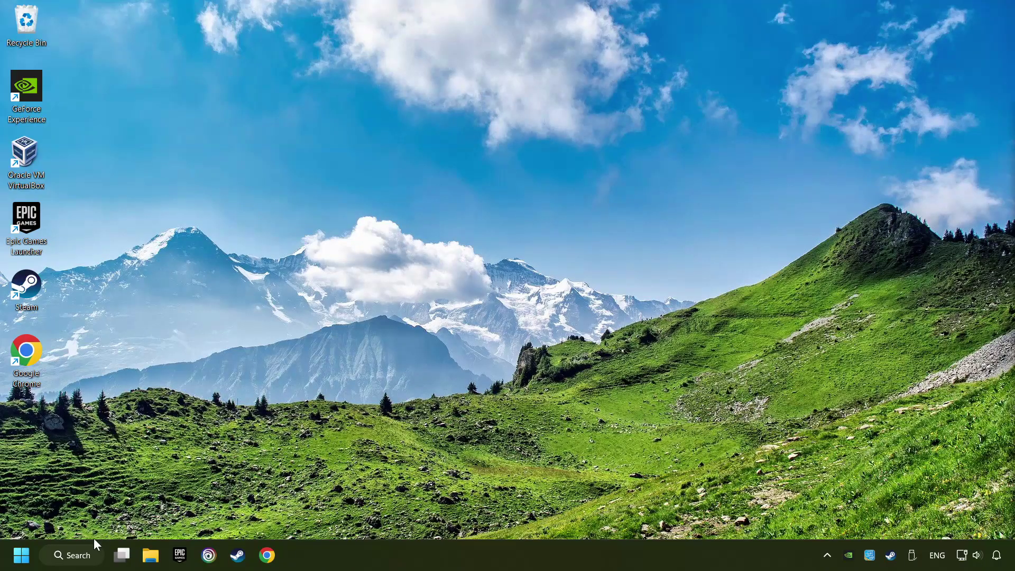
# Search Windows for 'graphics settings'
pyautogui.click(79, 555)
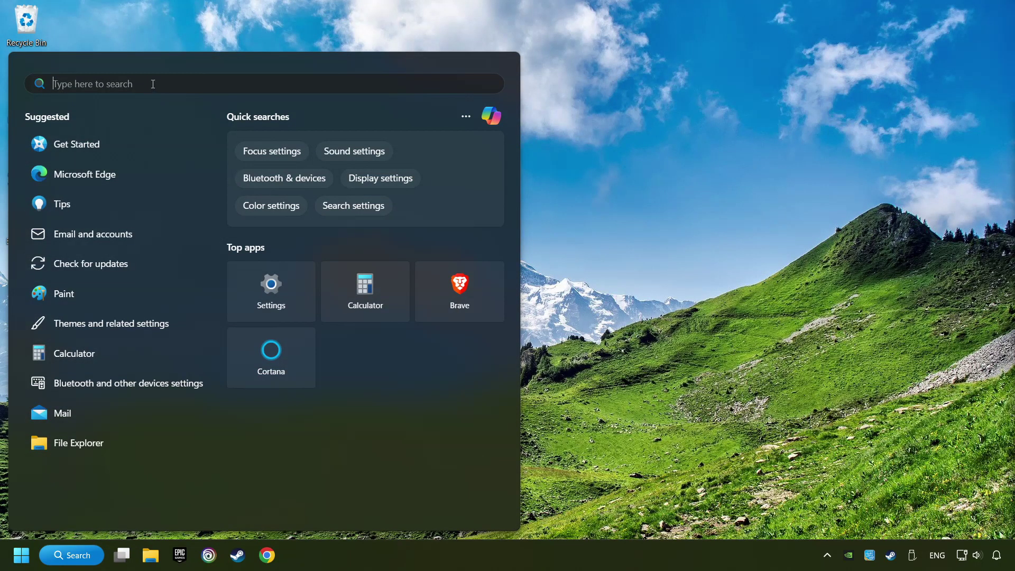
pyautogui.write('graphics')
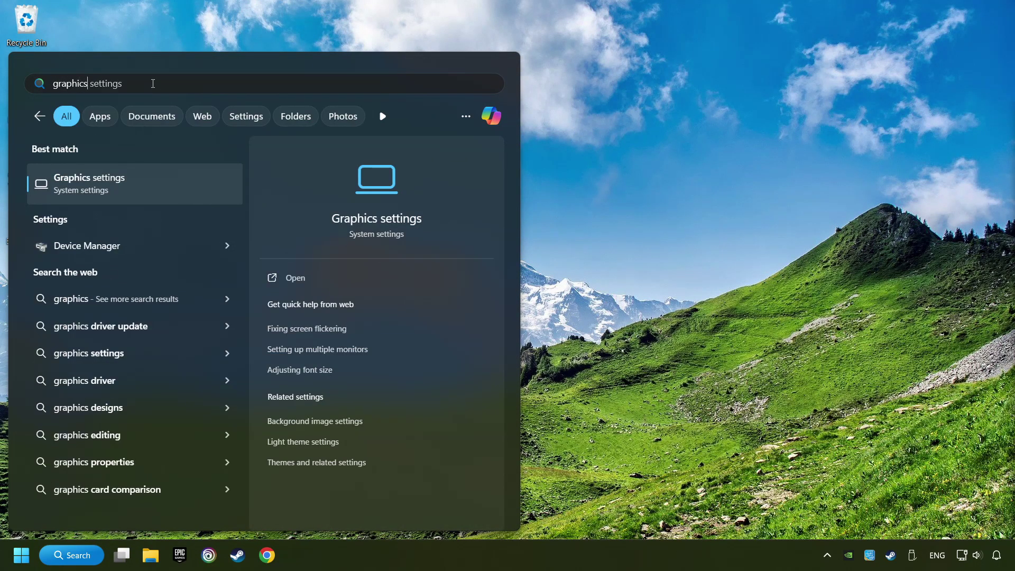
pyautogui.write(' settings')
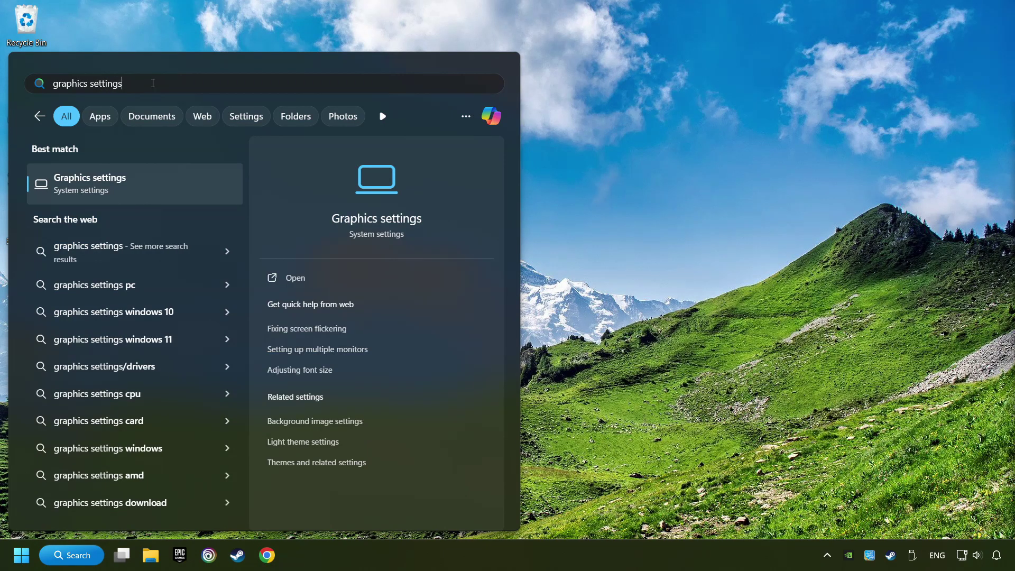
# Open the Graphics page, cancel the Browse picker, and expand the GAME.exe entry
pyautogui.click(208, 185)
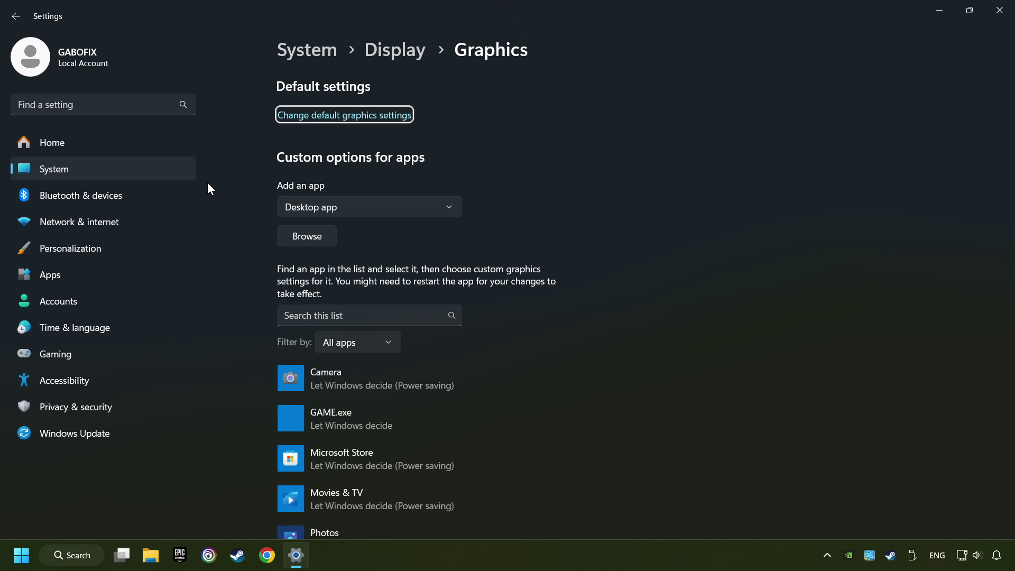
pyautogui.scroll(-1, 222, 198)
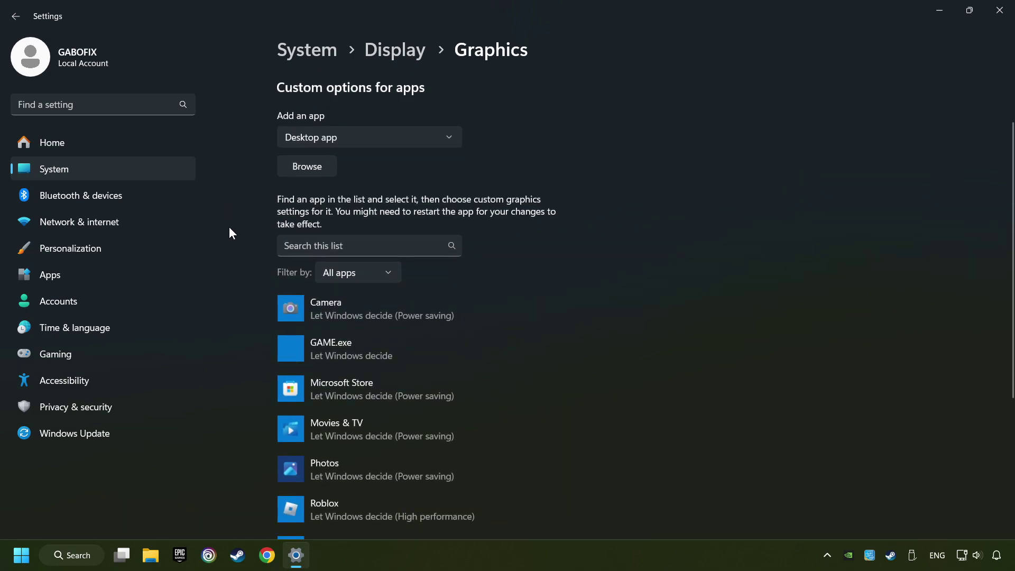
pyautogui.scroll(-1, 230, 233)
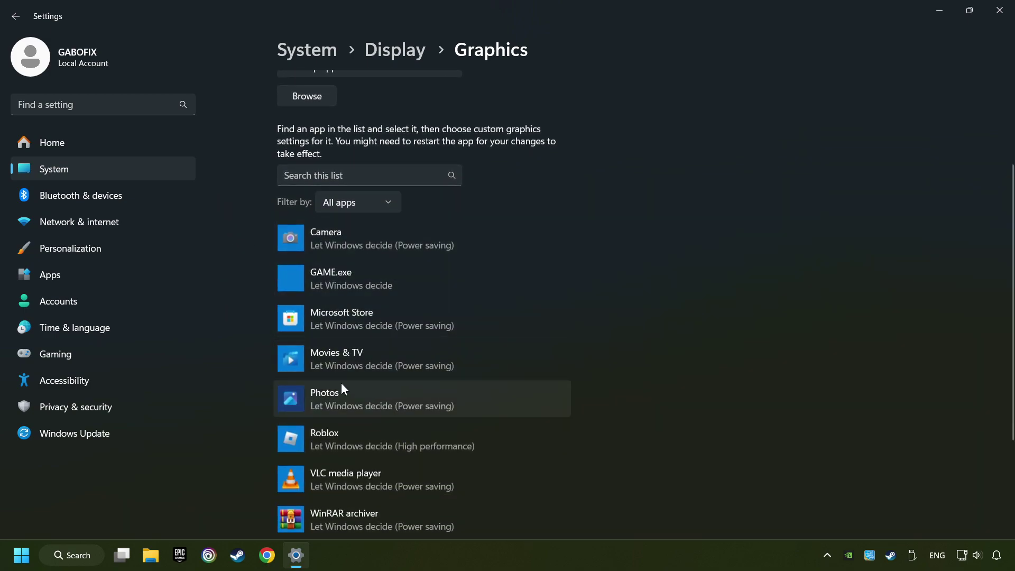
pyautogui.scroll(2, 242, 239)
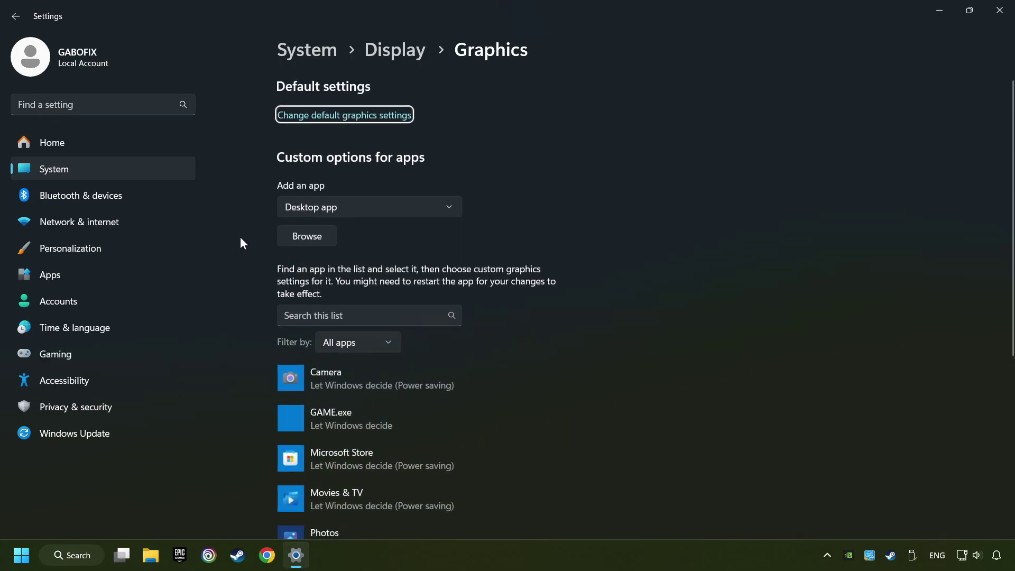
pyautogui.click(316, 240)
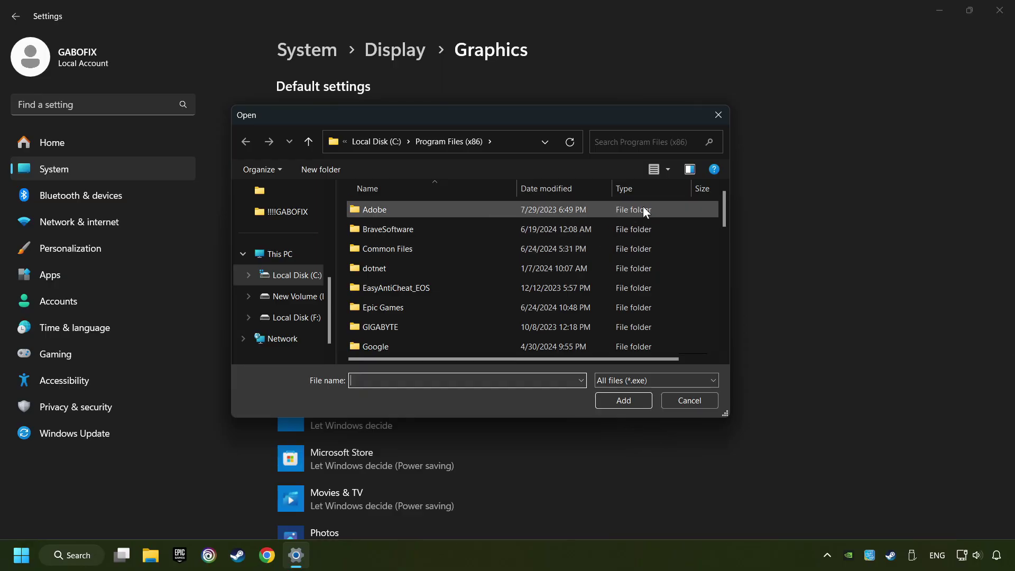
pyautogui.click(719, 117)
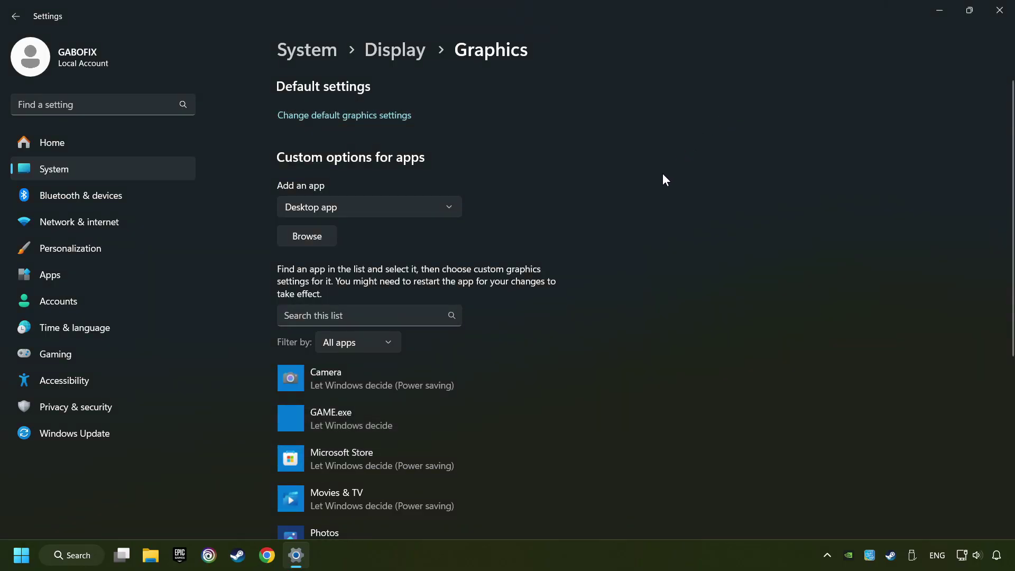
pyautogui.scroll(-3, 647, 207)
pyautogui.click(374, 284)
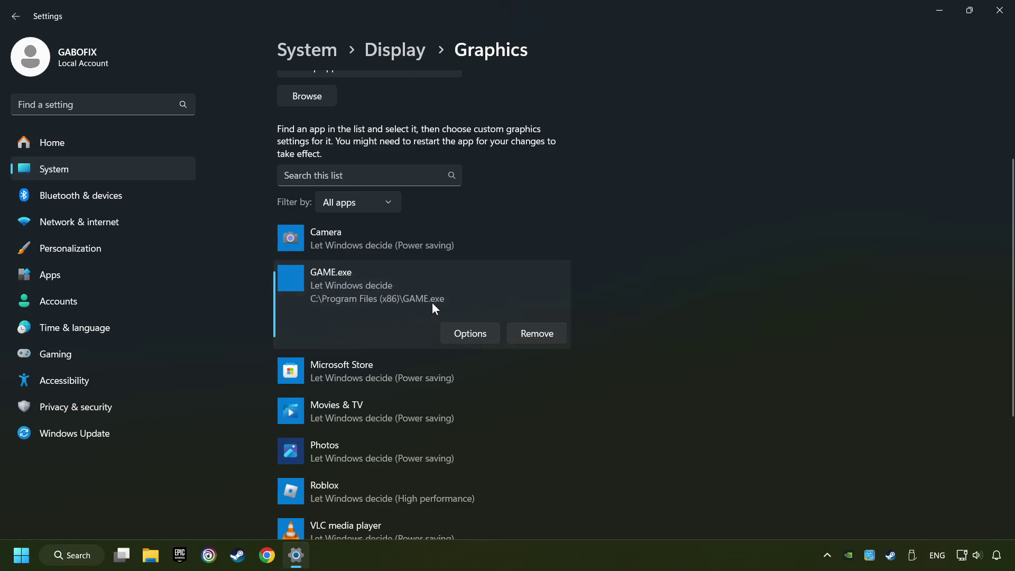
# Set GAME.exe to High performance (NVIDIA GeForce GTX 1050 Ti), save, and close Settings
pyautogui.click(471, 333)
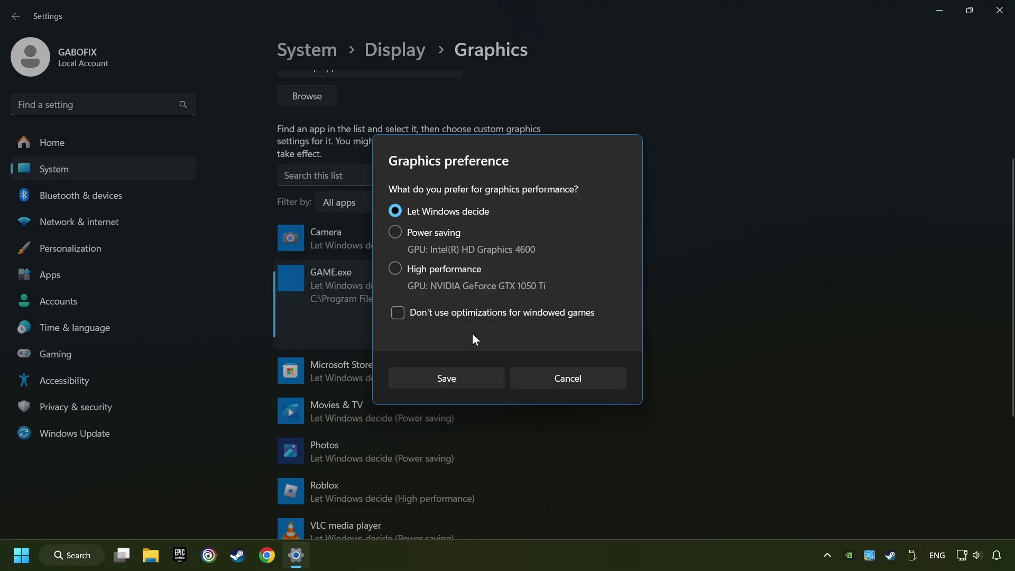
pyautogui.click(394, 269)
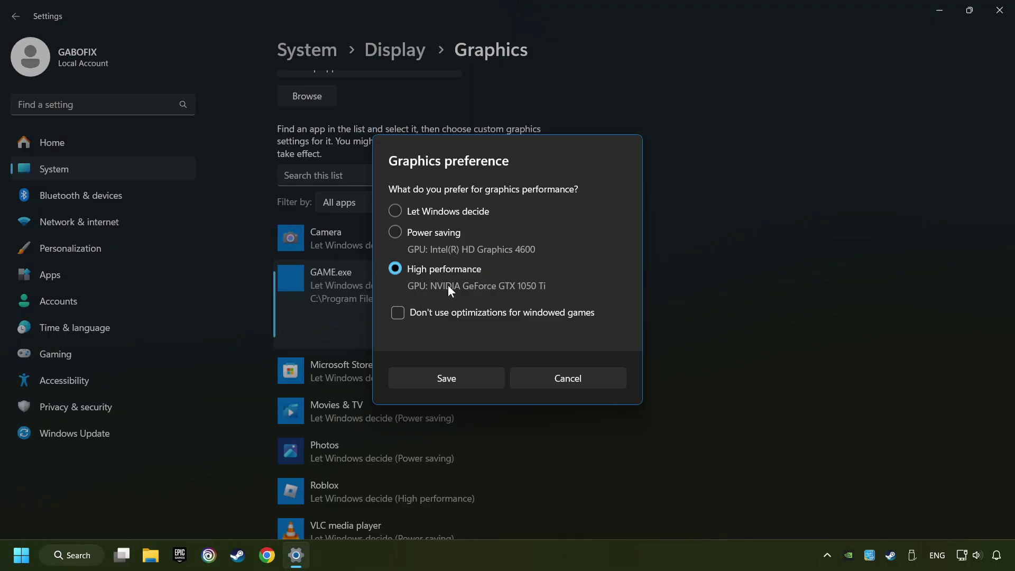
pyautogui.click(464, 378)
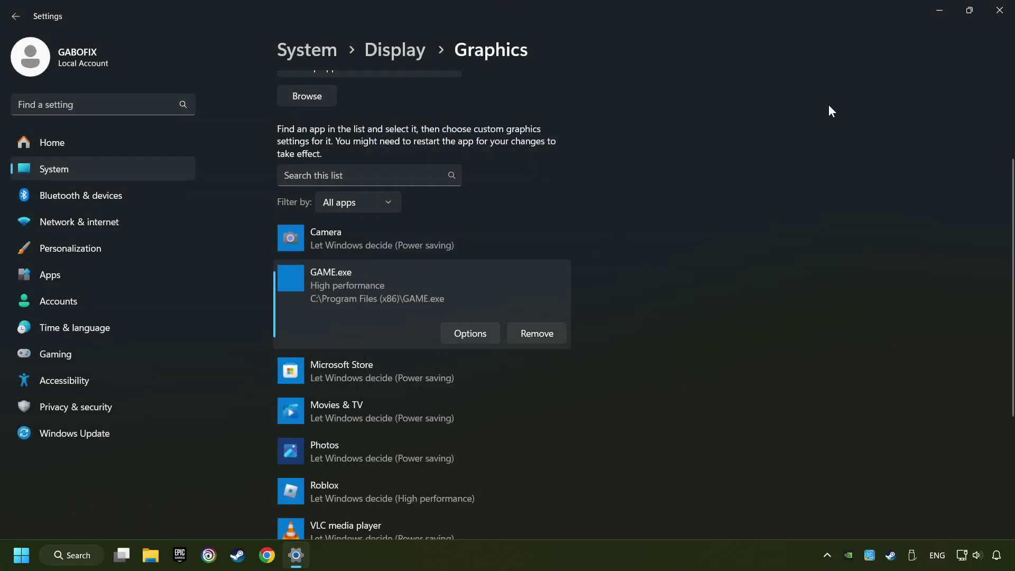
pyautogui.click(1000, 10)
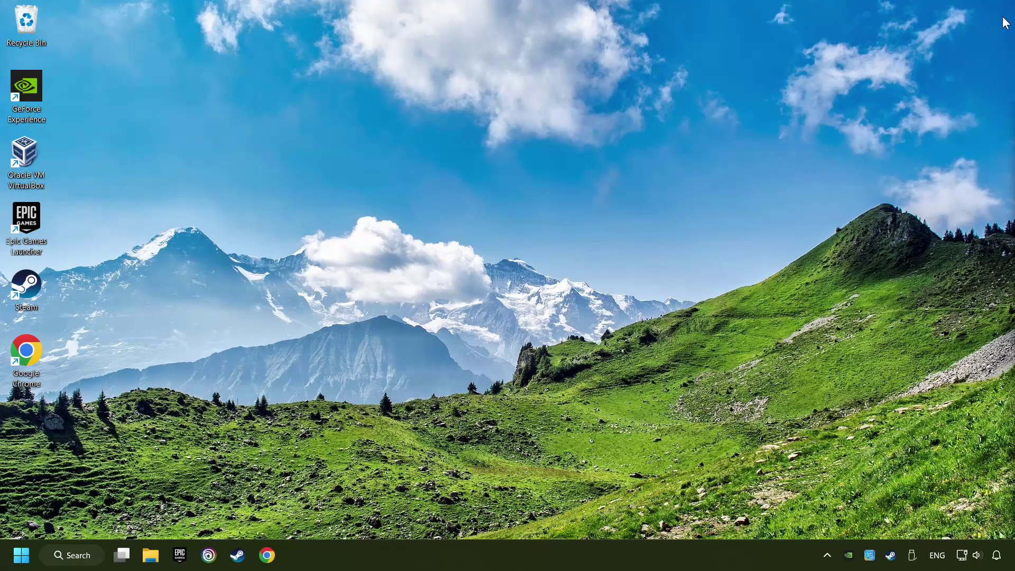
# Open GAME's Properties in Steam and verify integrity of game files under Installed Files
pyautogui.click(239, 559)
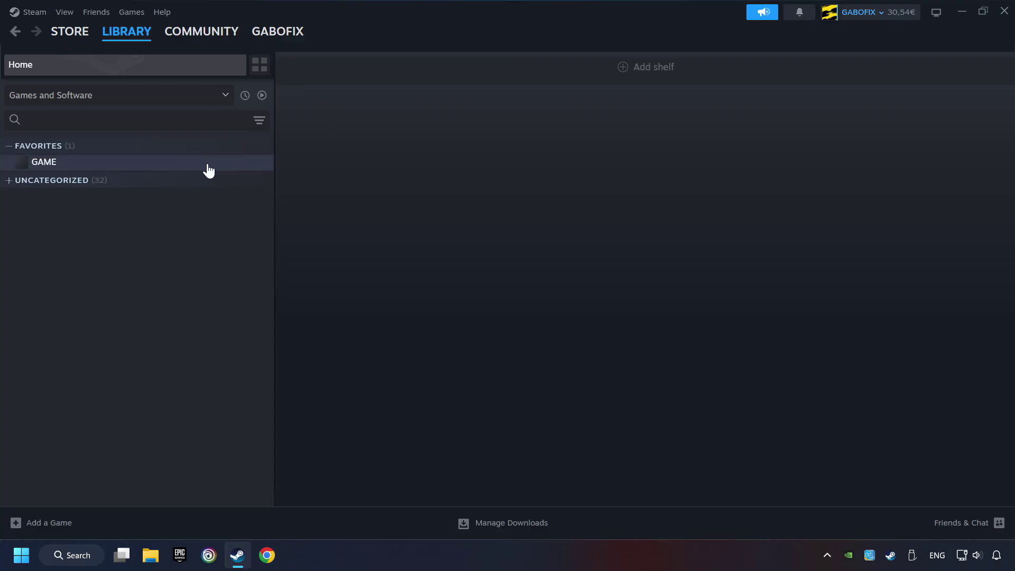
pyautogui.rightClick(225, 169)
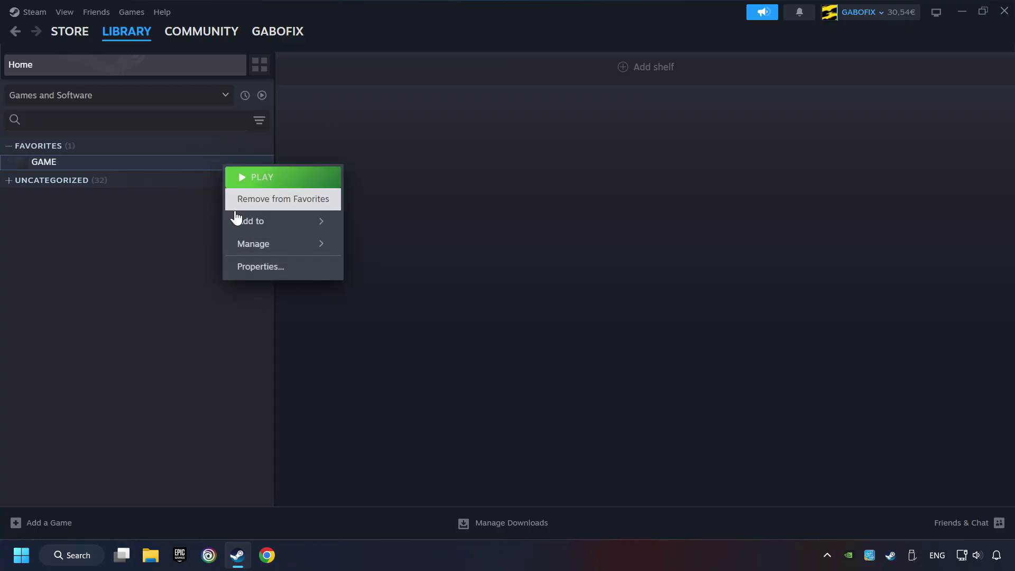
pyautogui.click(311, 273)
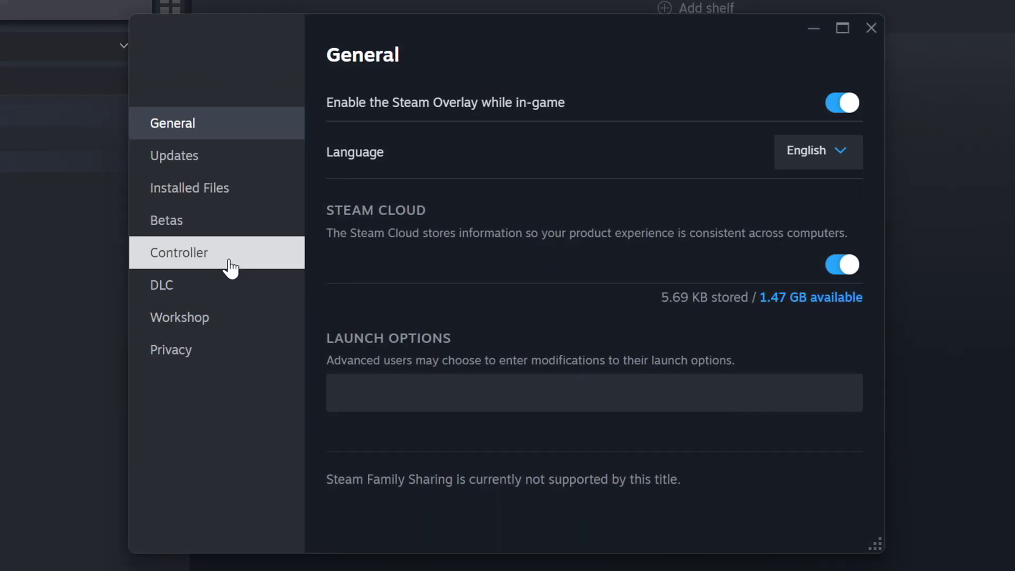
pyautogui.click(234, 195)
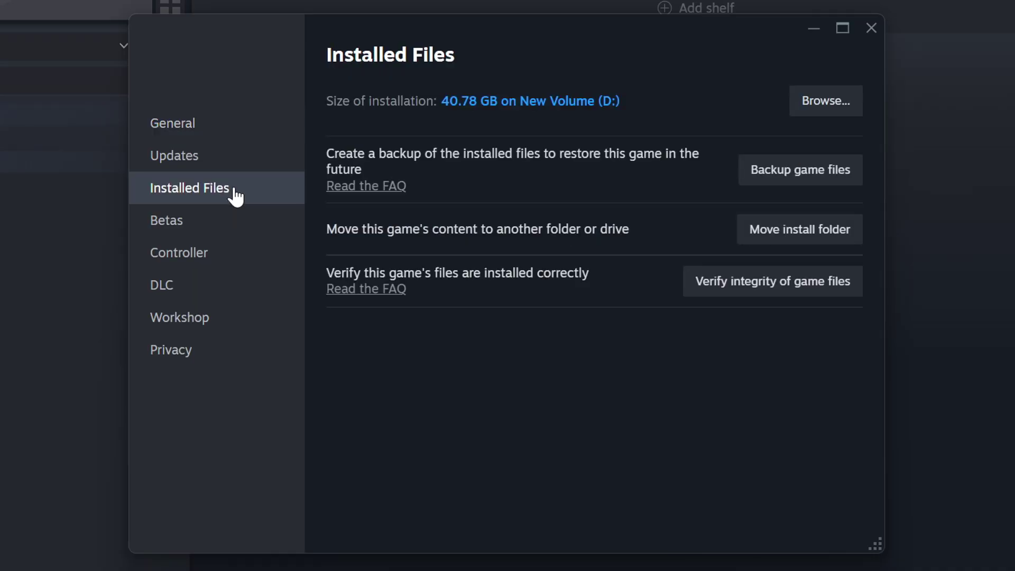
pyautogui.click(791, 292)
# Open the Properties of the GAME file in the game's install folder
pyautogui.click(834, 107)
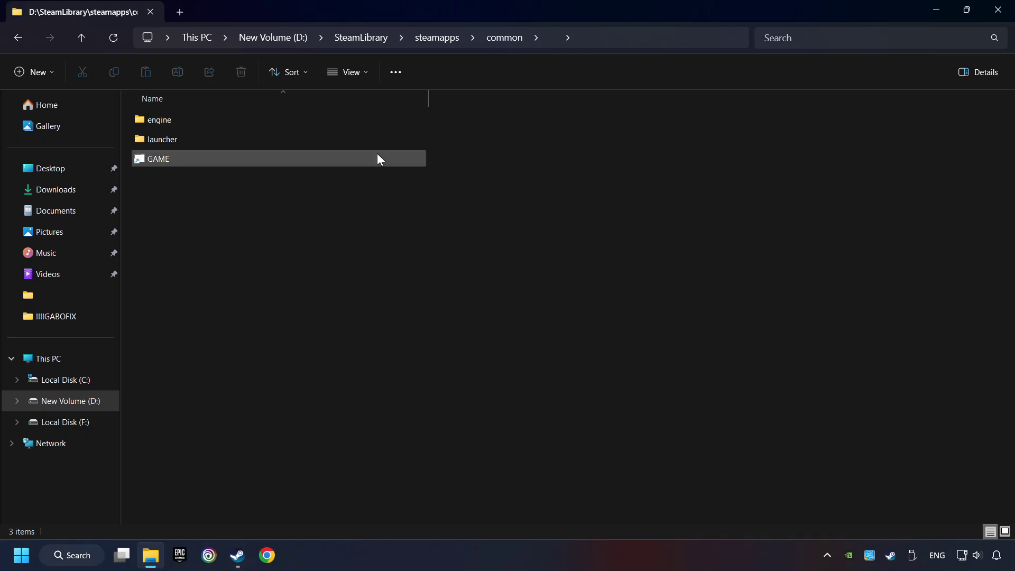
pyautogui.click(280, 158)
pyautogui.rightClick(323, 156)
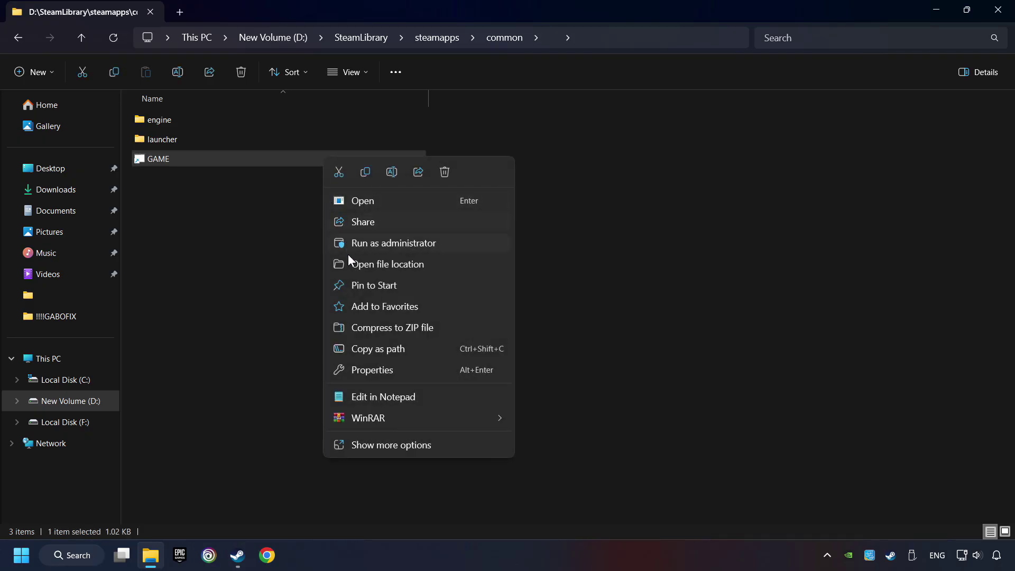
pyautogui.click(341, 370)
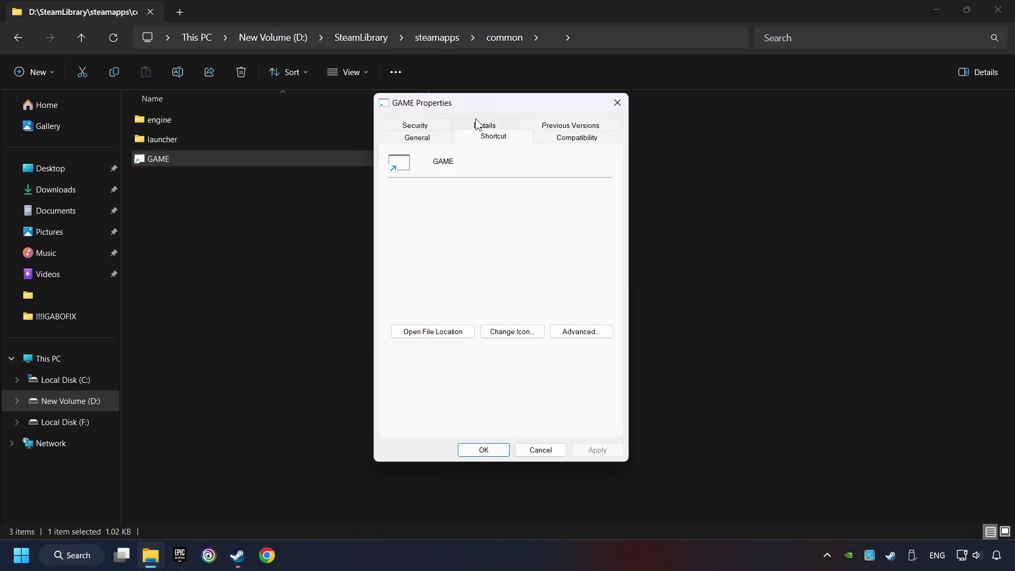
# Set Windows 8 compatibility mode, disable fullscreen optimizations, run as administrator, and apply
pyautogui.click(599, 139)
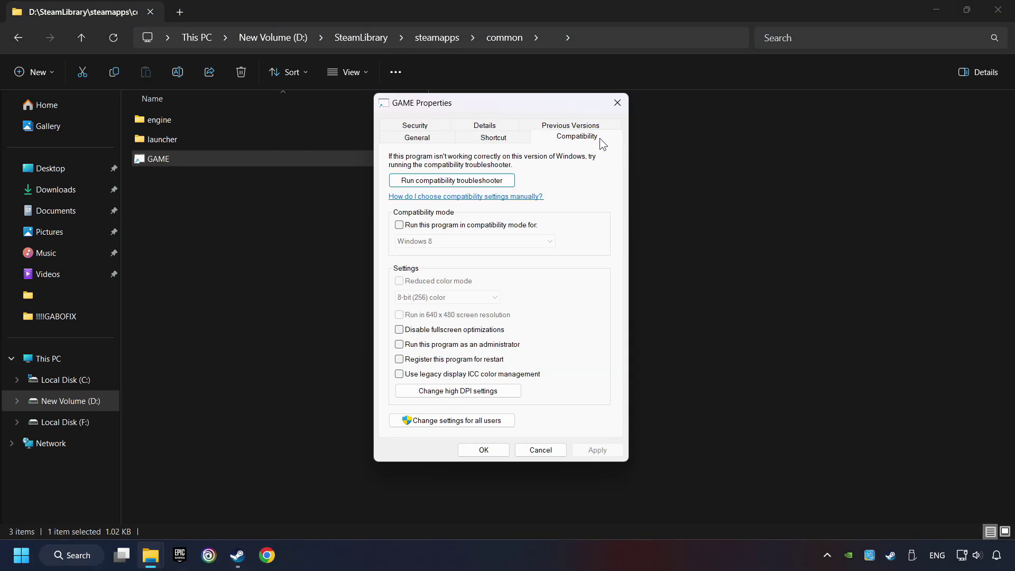
pyautogui.click(479, 231)
pyautogui.click(480, 238)
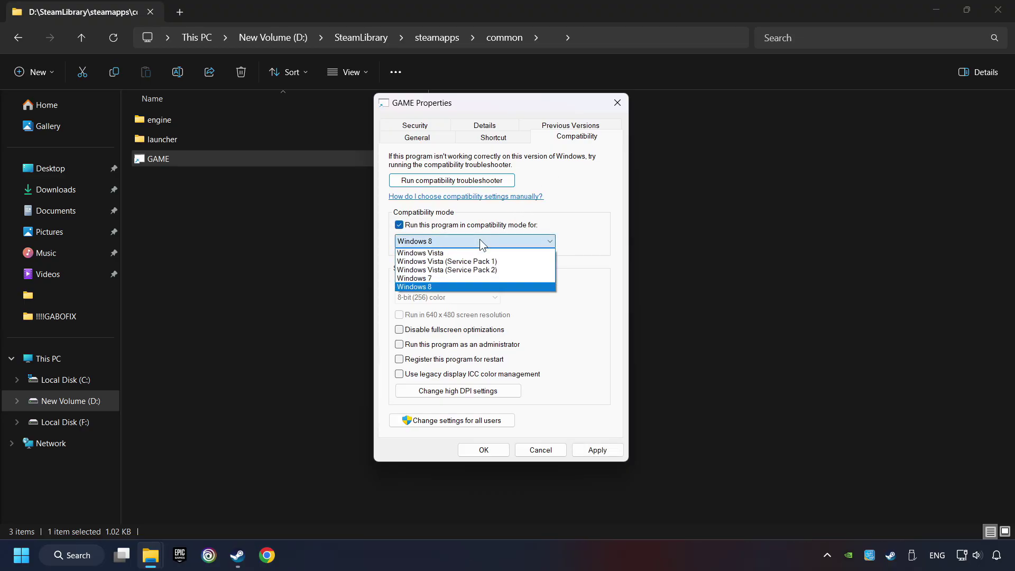
pyautogui.click(447, 286)
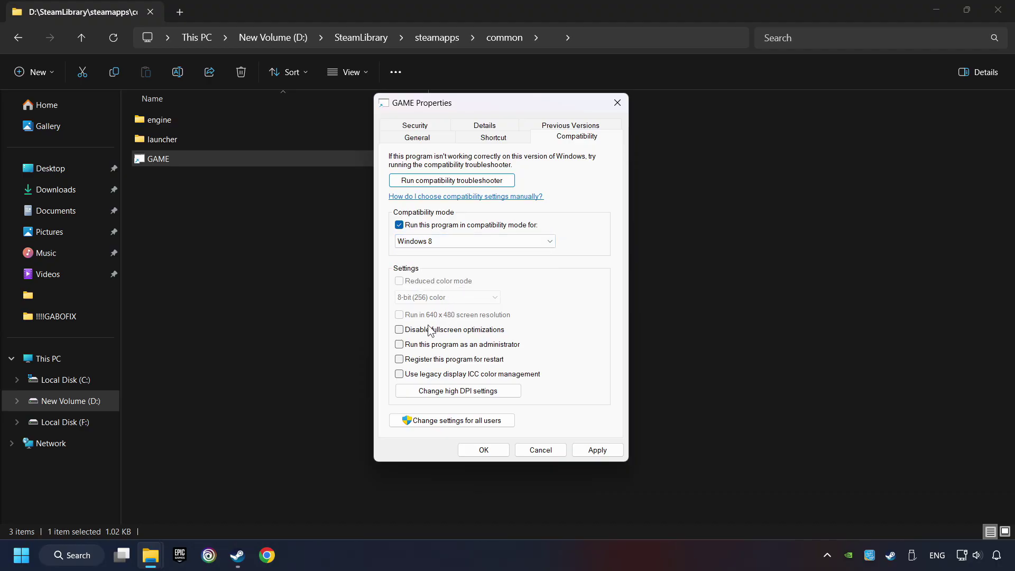
pyautogui.click(401, 332)
pyautogui.click(400, 346)
pyautogui.click(602, 450)
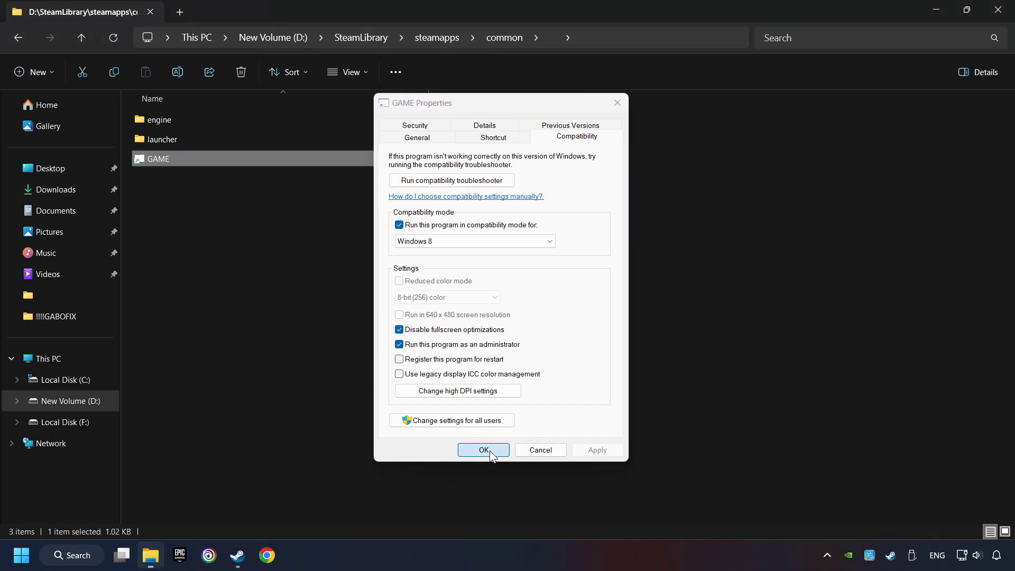
pyautogui.click(483, 449)
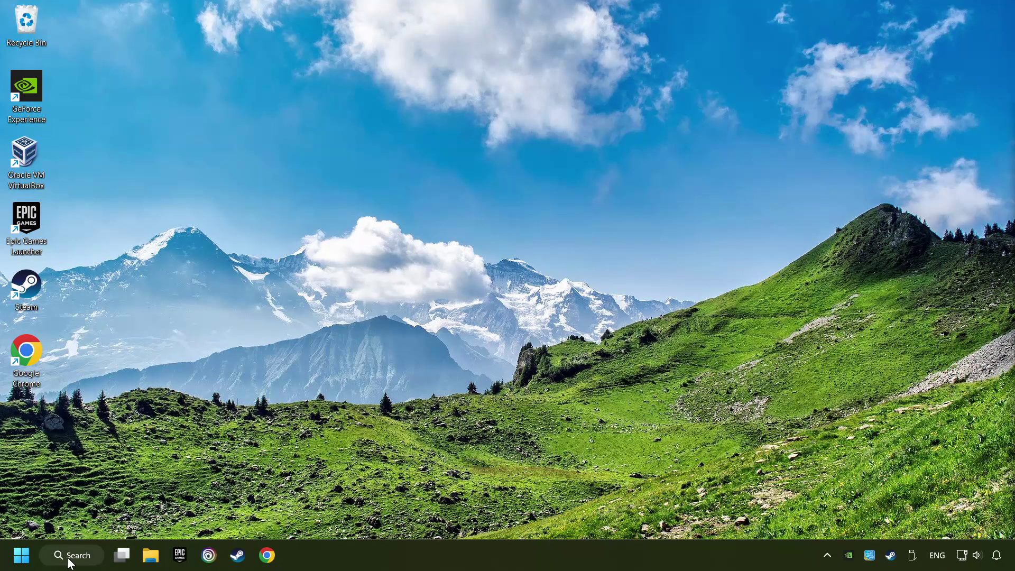
# Search 'updates' to reach the Windows Update page and run a check for updates
pyautogui.click(74, 558)
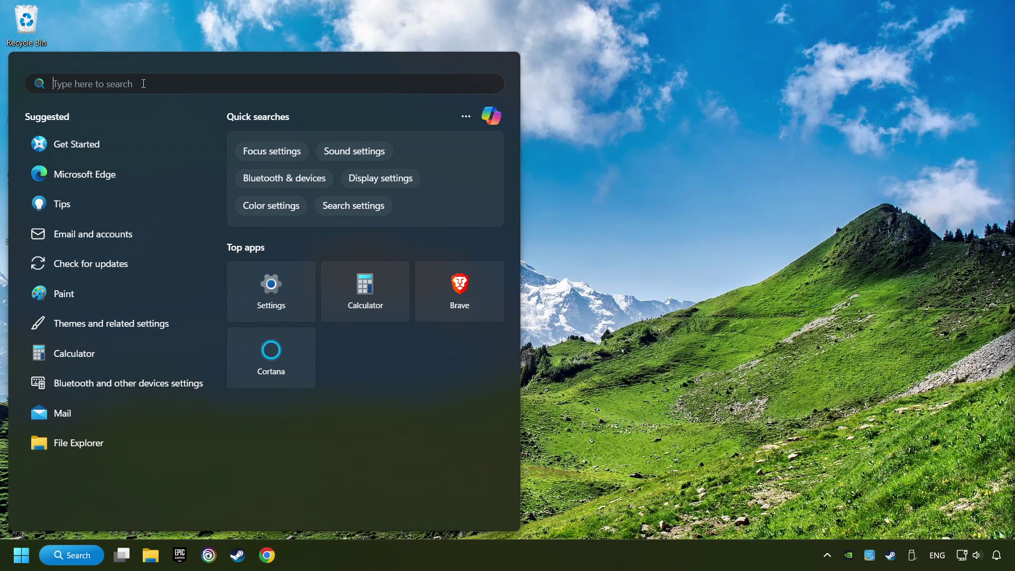
pyautogui.write('updates')
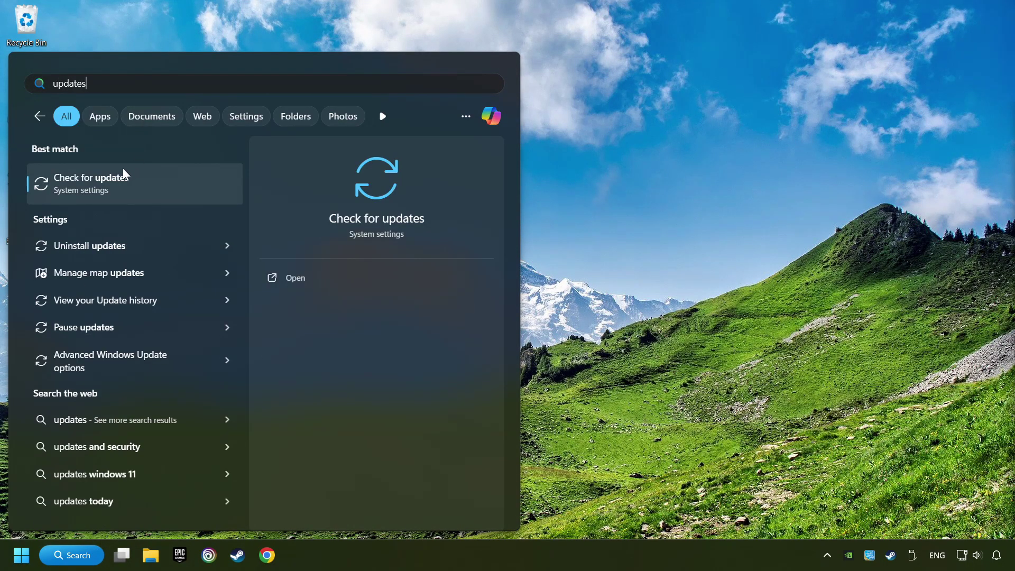
pyautogui.click(191, 183)
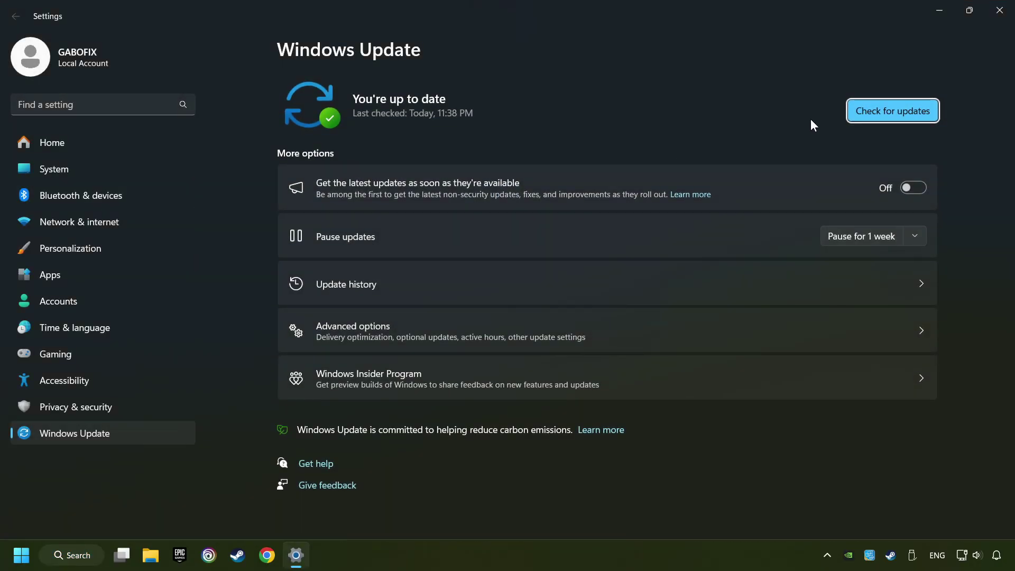
pyautogui.click(904, 117)
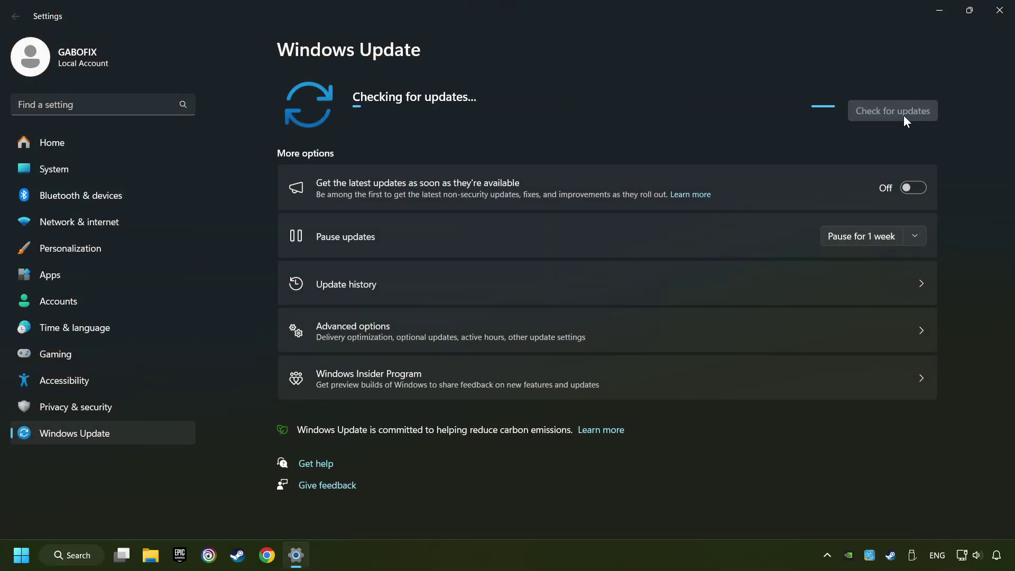